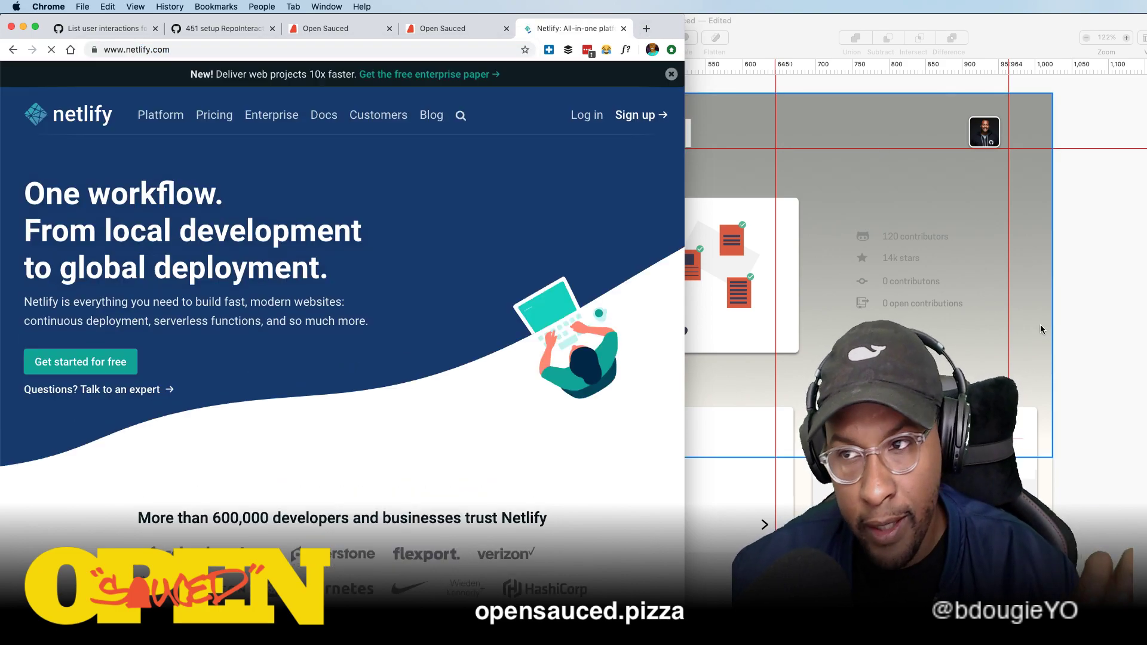
Step: Switch to the other Chrome window and load netlify.com in place of the reason-urql README
{"action": "left_click", "coordinate": [587, 115]}
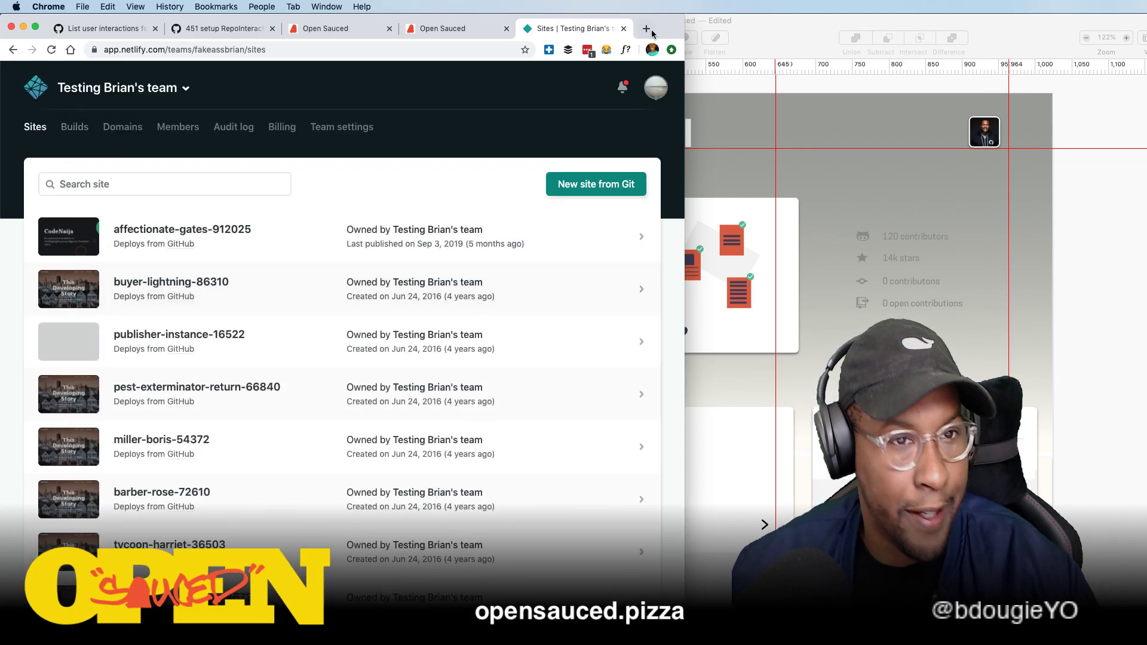
{"action": "key", "text": "super+Tab"}
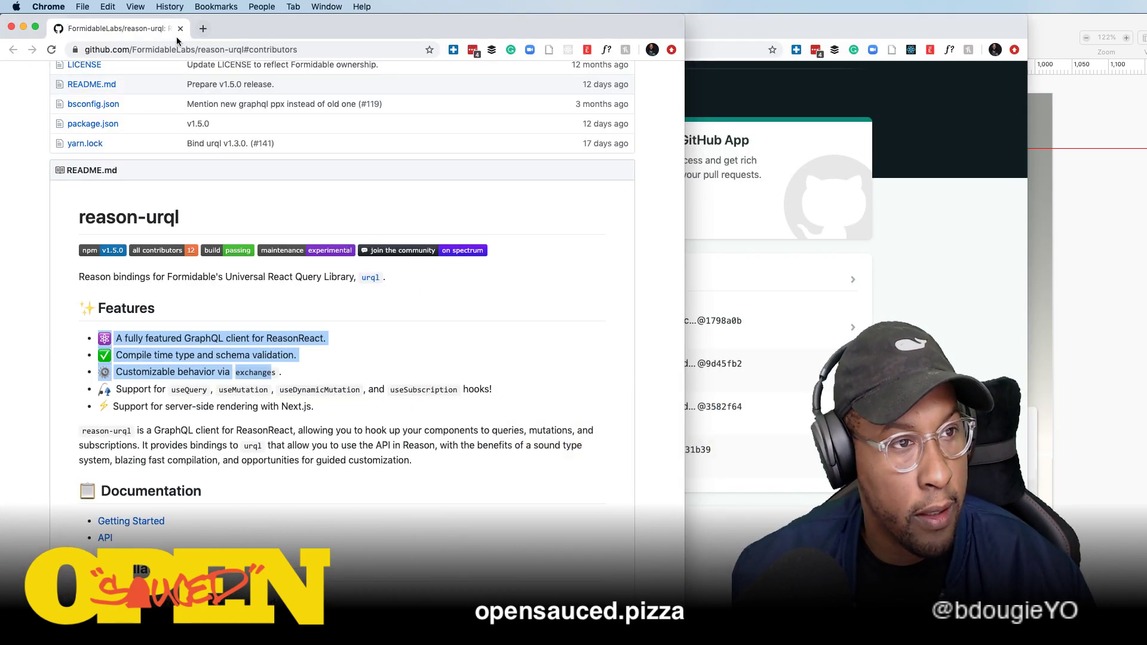
{"action": "left_click", "coordinate": [177, 49]}
{"action": "left_click", "coordinate": [121, 50]}
{"action": "type", "text": "n"}
{"action": "key", "text": "super+BackSpace"}
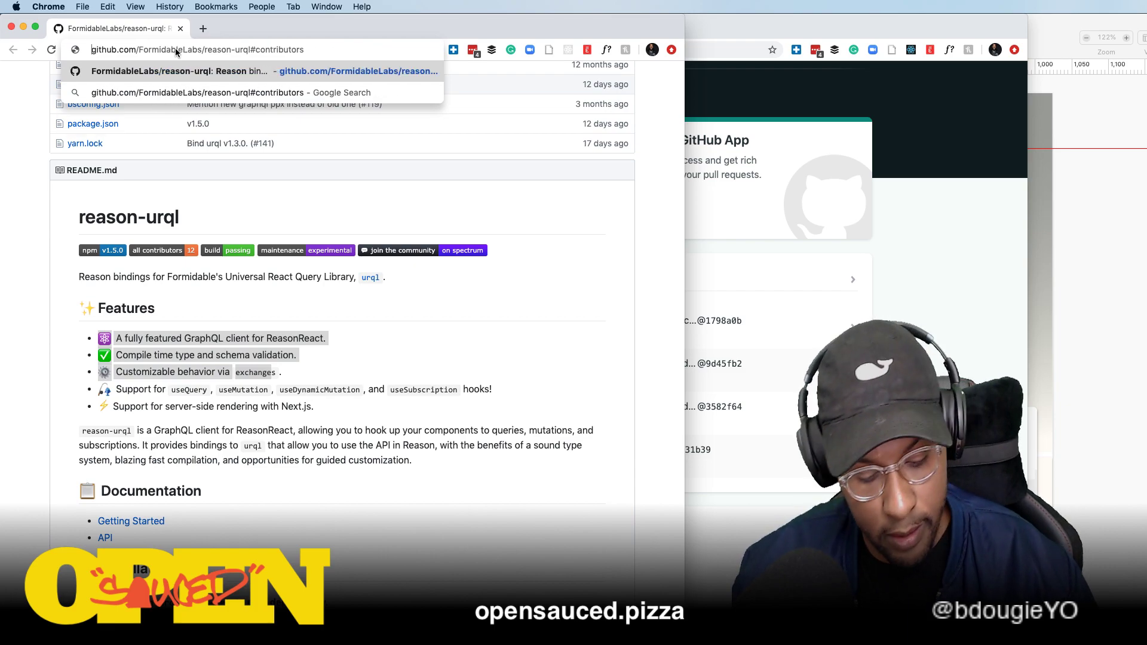
{"action": "type", "text": "netlify.com"}
{"action": "key", "text": "Return"}
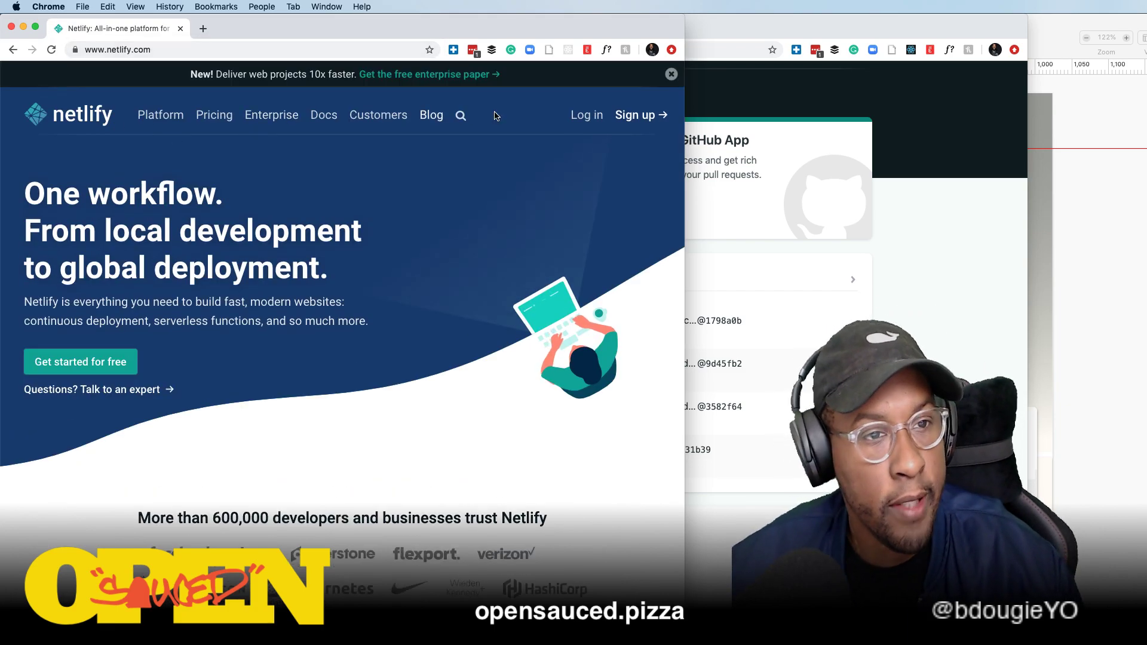
Step: Log in, open the sauced-components site overview and visit its live Netlify URL
{"action": "left_click", "coordinate": [574, 120]}
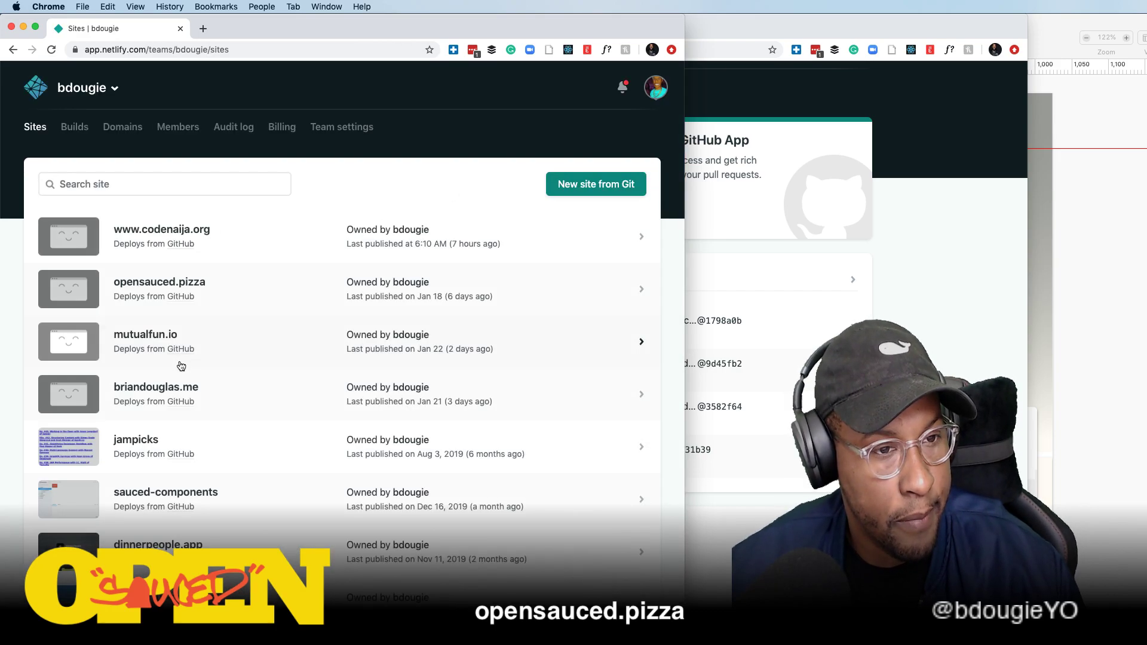
{"action": "left_click", "coordinate": [291, 512]}
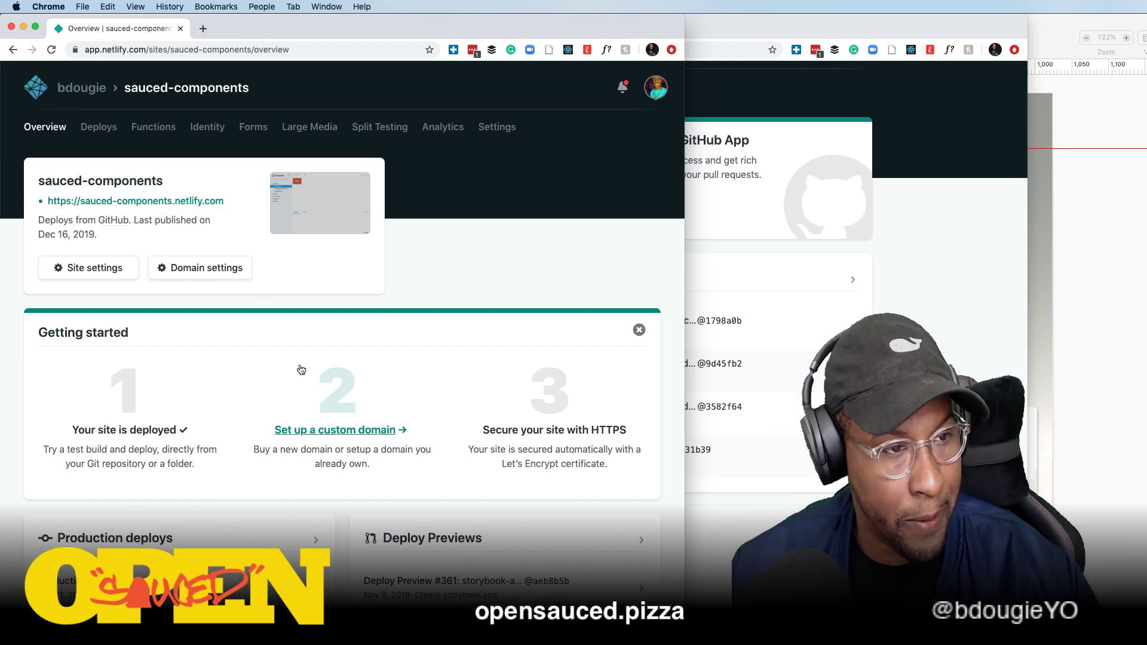
{"action": "left_click", "coordinate": [205, 204]}
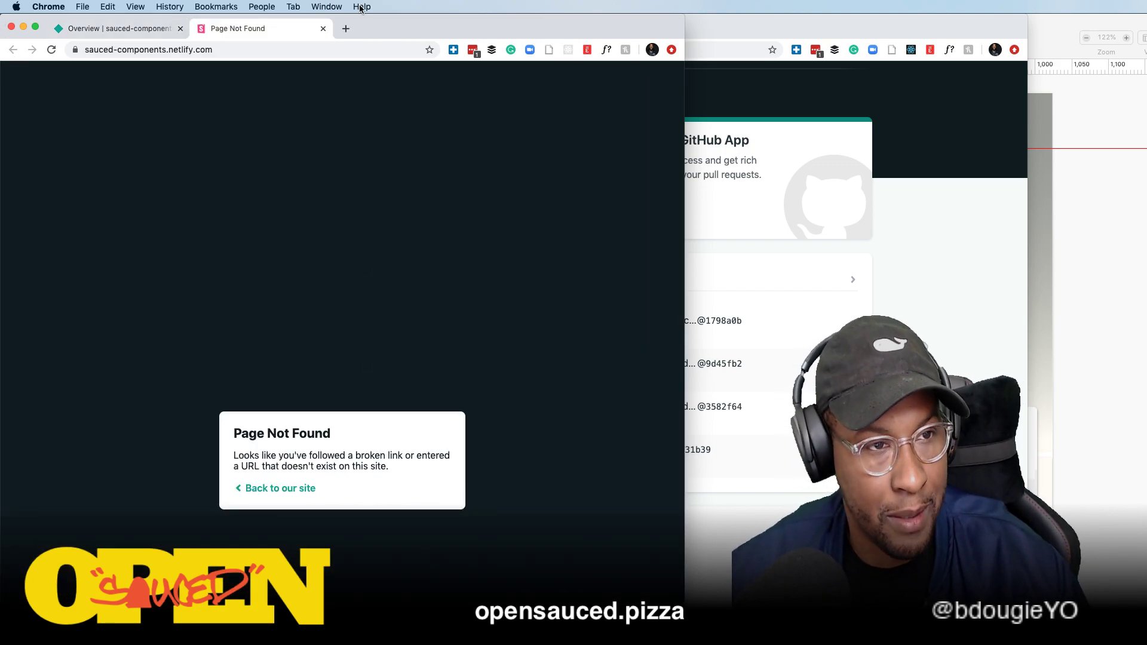
Step: Go to github.com/bdougie/open-sauced in a new tab and open .github/workflows, zoomed in
{"action": "left_click", "coordinate": [344, 29]}
{"action": "type", "text": "github"}
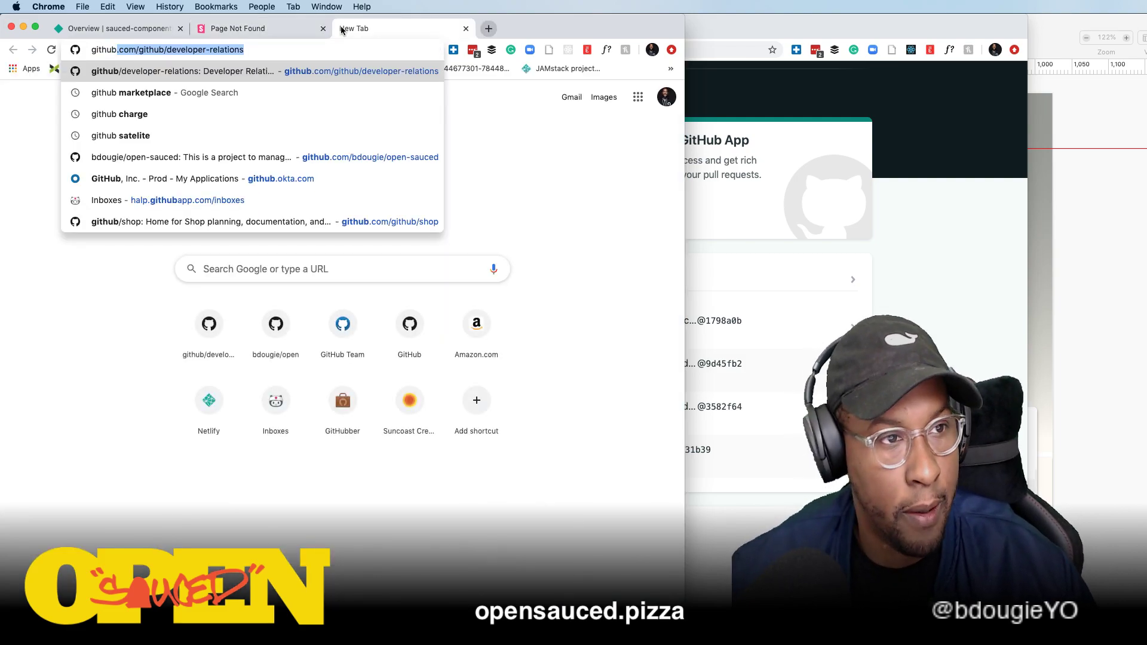
{"action": "type", "text": ".com/bdougie/open-sauced"}
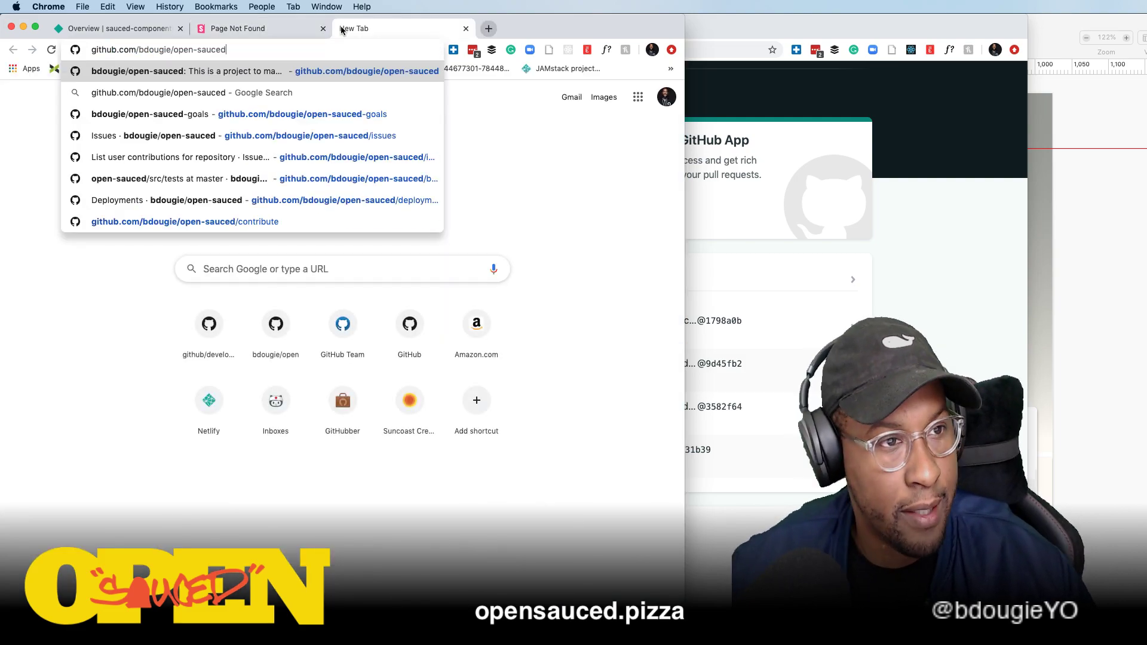
{"action": "key", "text": "Return"}
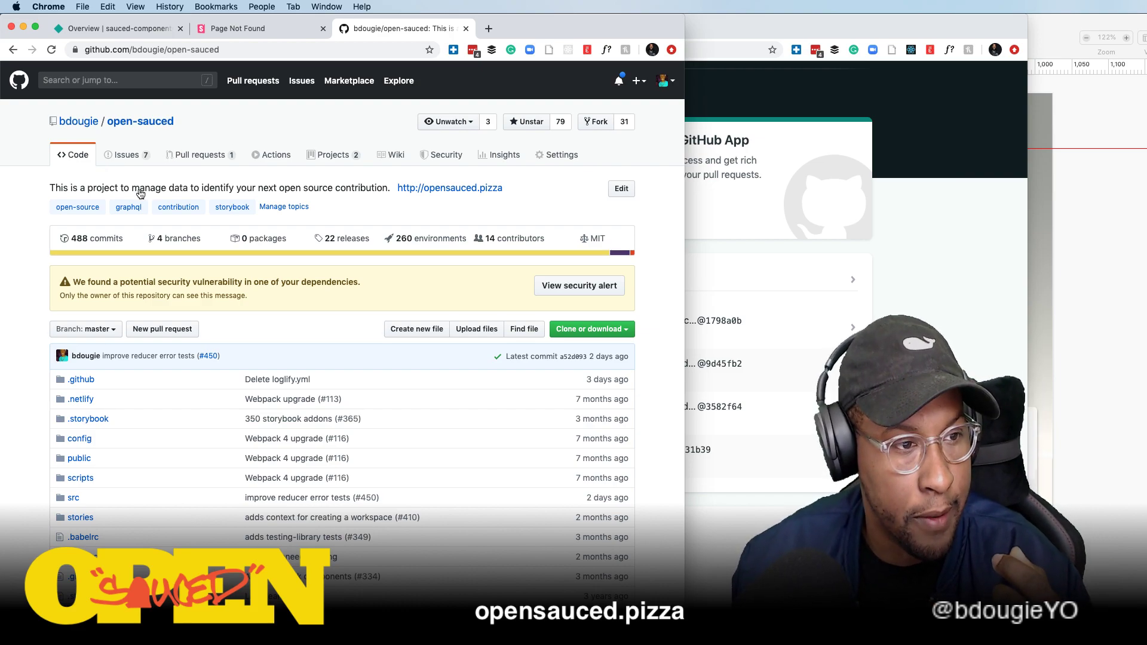
{"action": "left_click", "coordinate": [89, 380]}
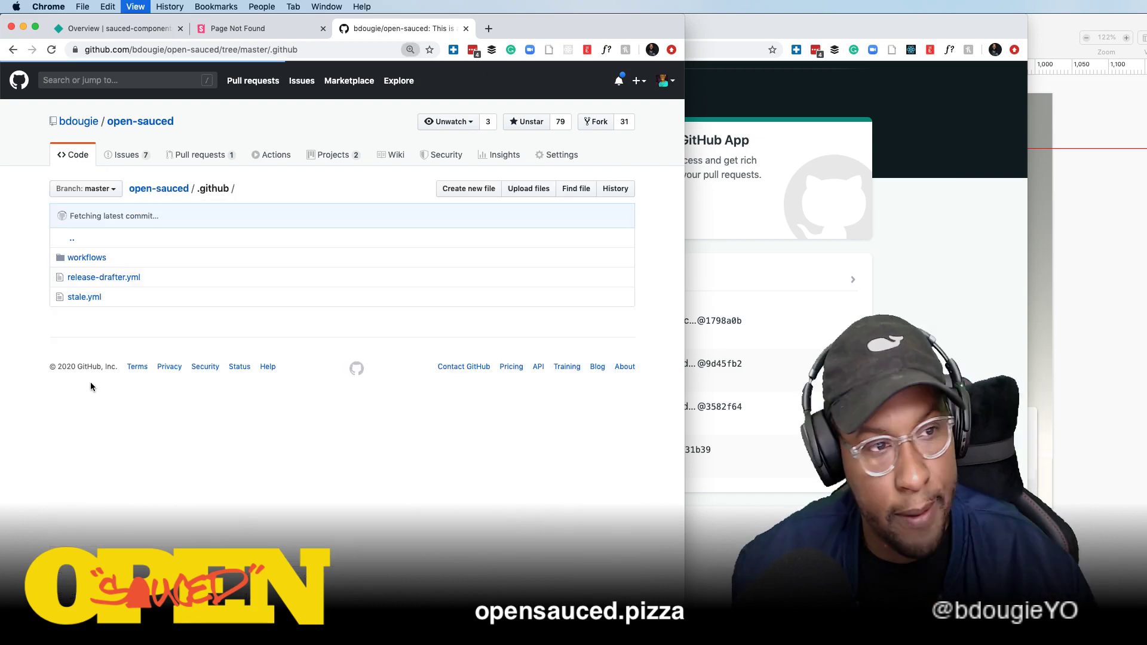
{"action": "key", "text": "super+equal"}
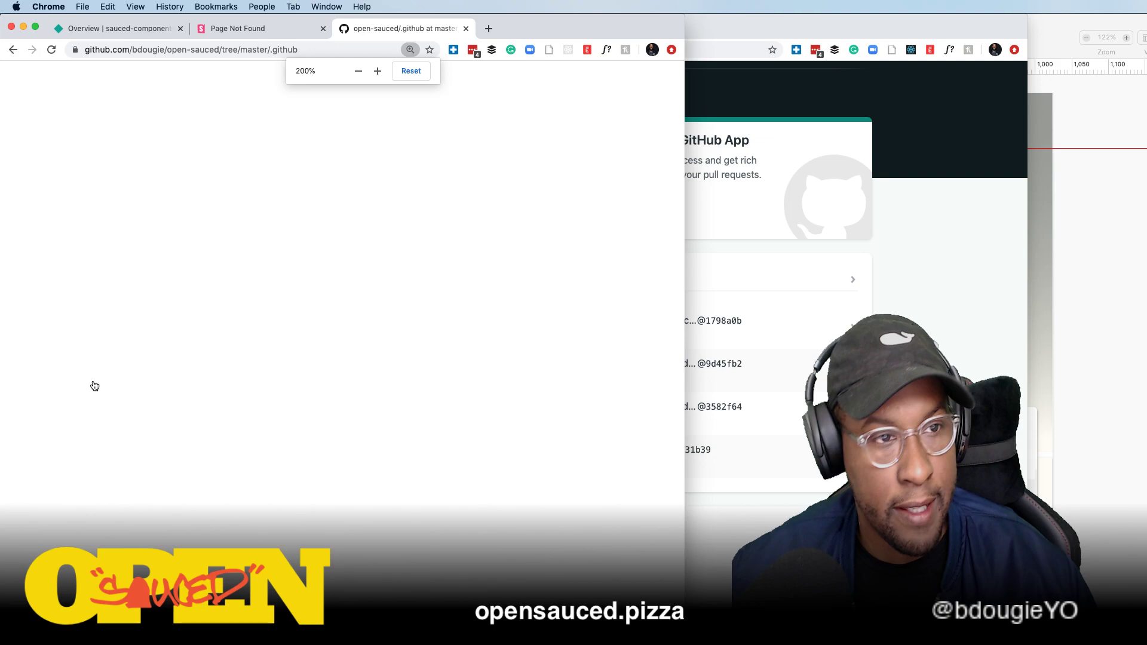
{"action": "key", "text": "super+equal"}
{"action": "key", "text": "super+equal"}
{"action": "key", "text": "super+equal"}
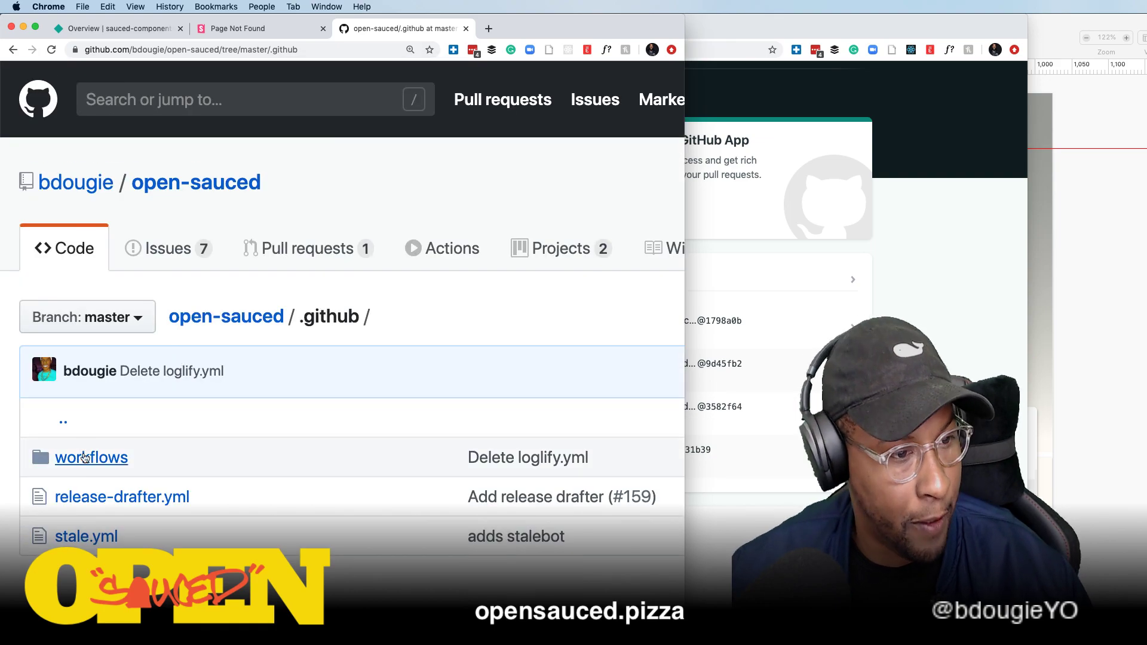
{"action": "left_click", "coordinate": [84, 458]}
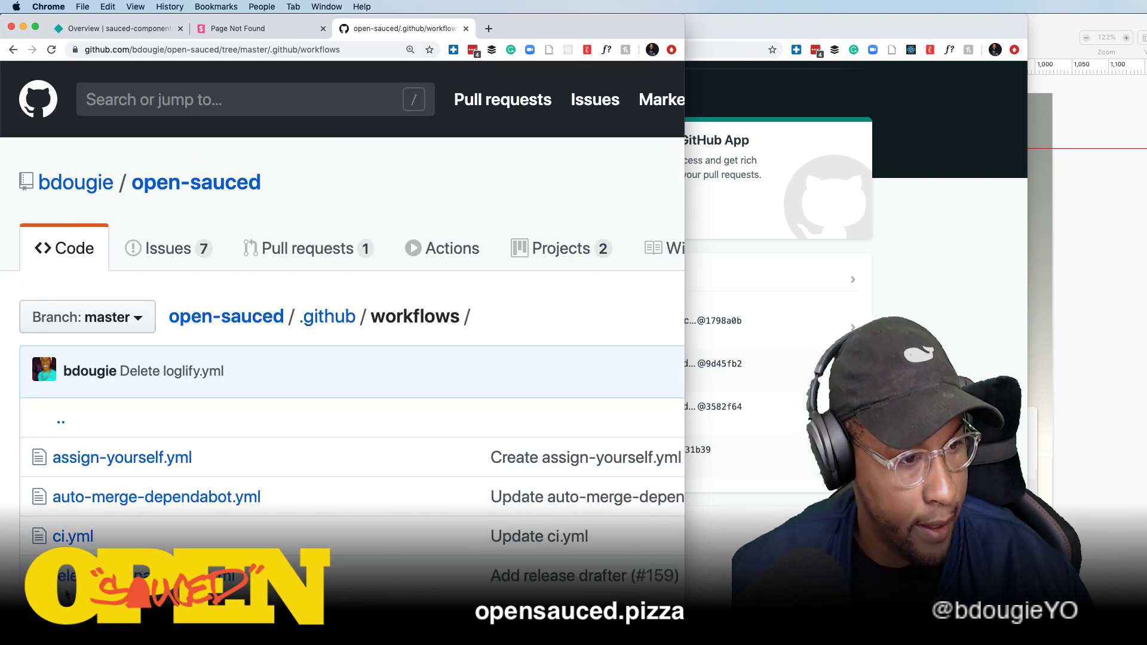
Step: Open the storybook.yml workflow file in the workflows folder
{"action": "left_click", "coordinate": [81, 615]}
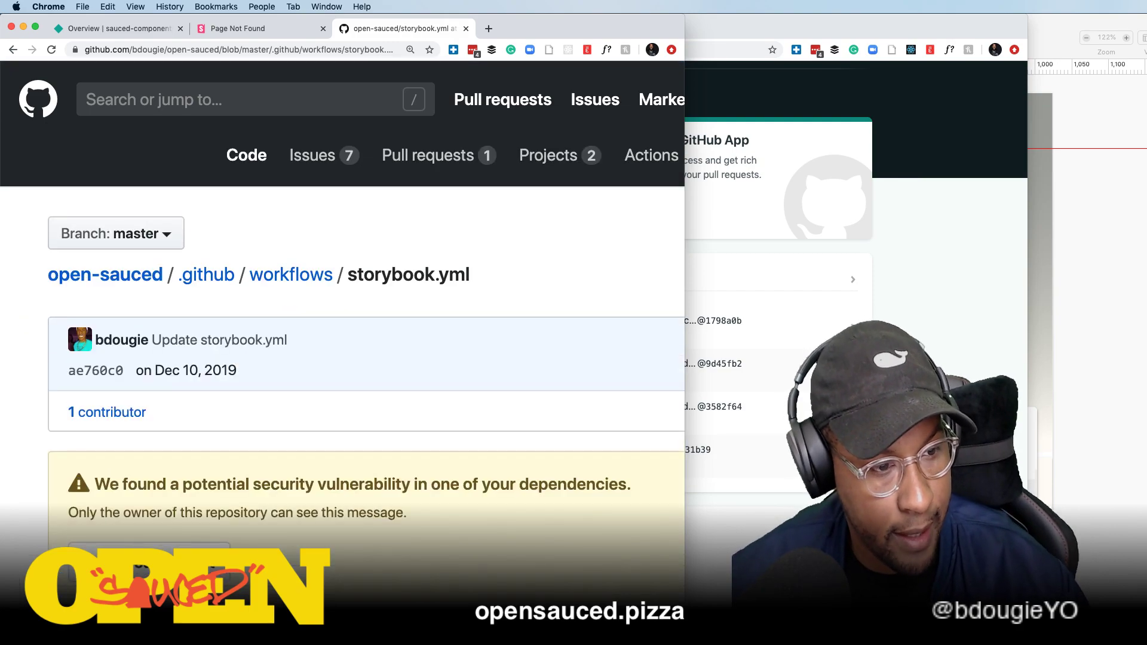
{"action": "scroll", "coordinate": [340, 358], "scroll_direction": "down", "scroll_amount": 5}
{"action": "scroll", "coordinate": [539, 380], "scroll_direction": "down", "scroll_amount": 3}
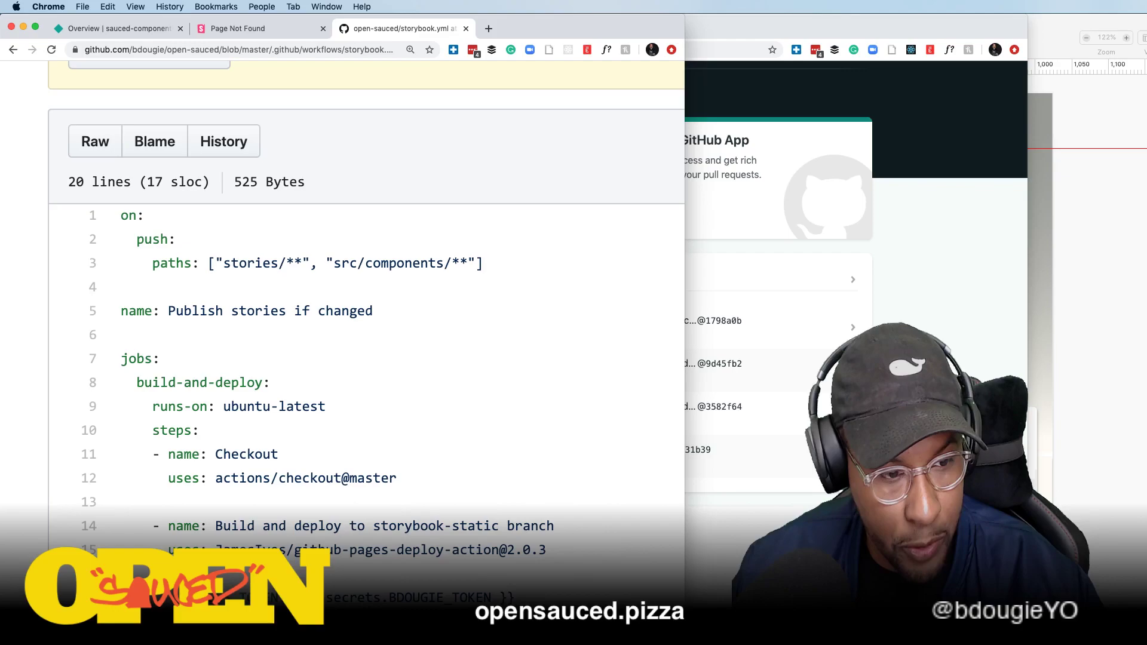
{"action": "scroll", "coordinate": [366, 340], "scroll_direction": "up", "scroll_amount": 1}
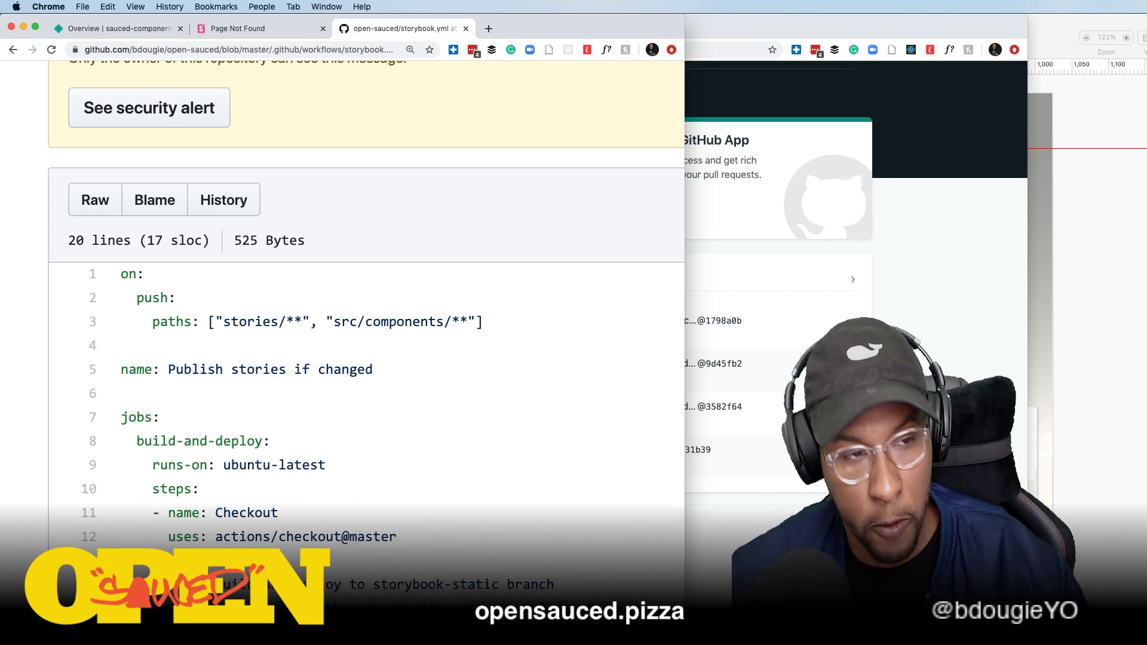
{"action": "scroll", "coordinate": [341, 314], "scroll_direction": "up", "scroll_amount": 5}
Step: Return to the open-sauced repo home, zoom out and switch to the storybook-static branch
{"action": "left_click", "coordinate": [117, 287]}
{"action": "left_click_drag", "start_coordinate": [117, 287], "coordinate": [134, 504]}
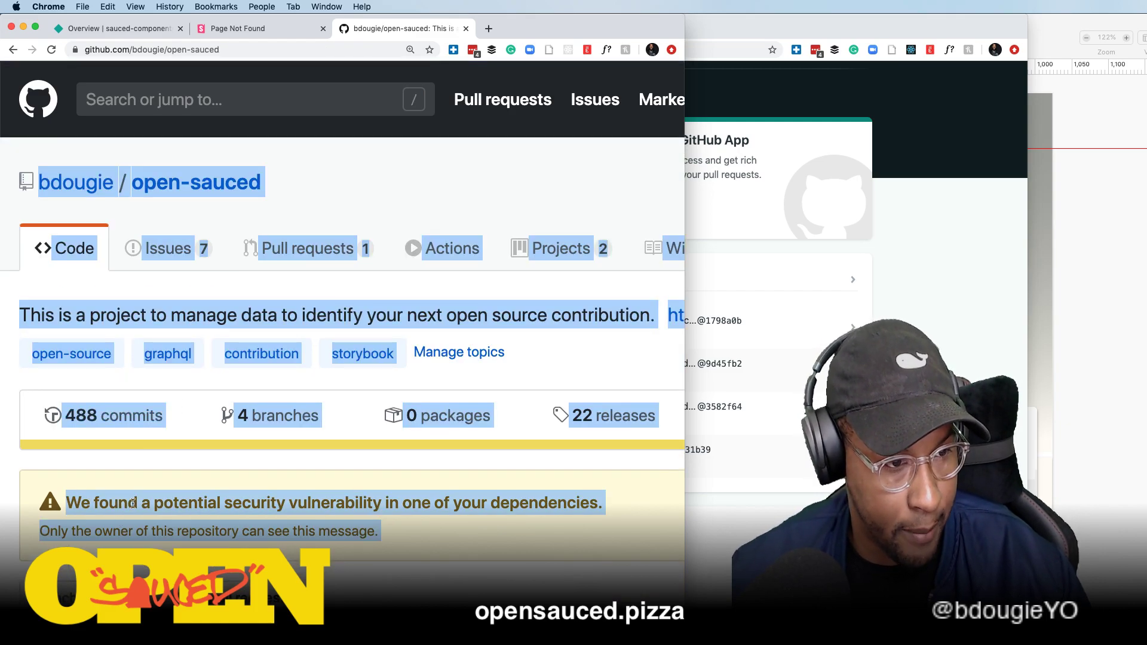
{"action": "left_click", "coordinate": [152, 467]}
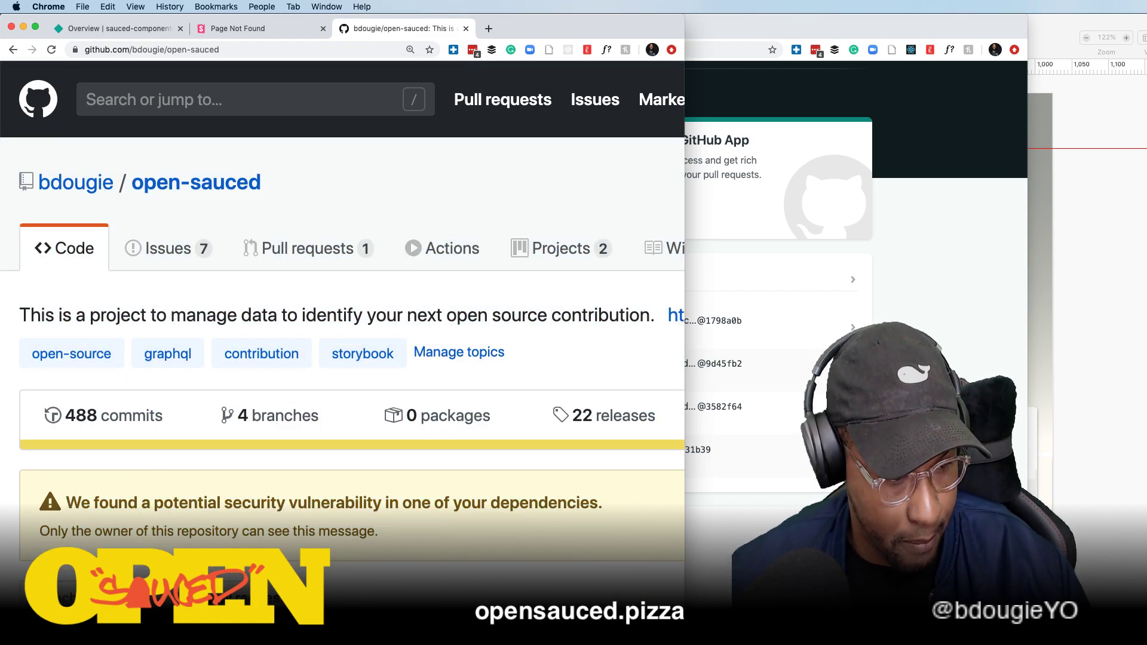
{"action": "scroll", "coordinate": [140, 468], "scroll_direction": "down", "scroll_amount": 10}
{"action": "scroll", "coordinate": [140, 468], "scroll_direction": "up", "scroll_amount": 4}
{"action": "scroll", "coordinate": [141, 468], "scroll_direction": "up", "scroll_amount": 4}
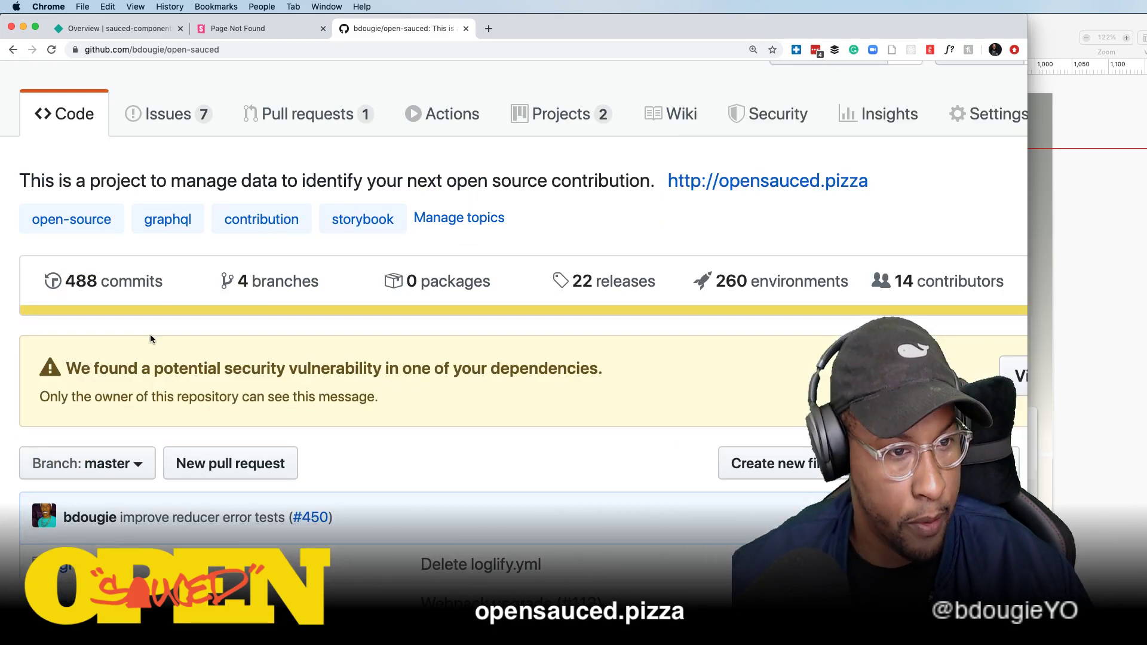
{"action": "key", "text": "ctrl+minus"}
{"action": "left_click", "coordinate": [76, 411]}
{"action": "left_click", "coordinate": [108, 568]}
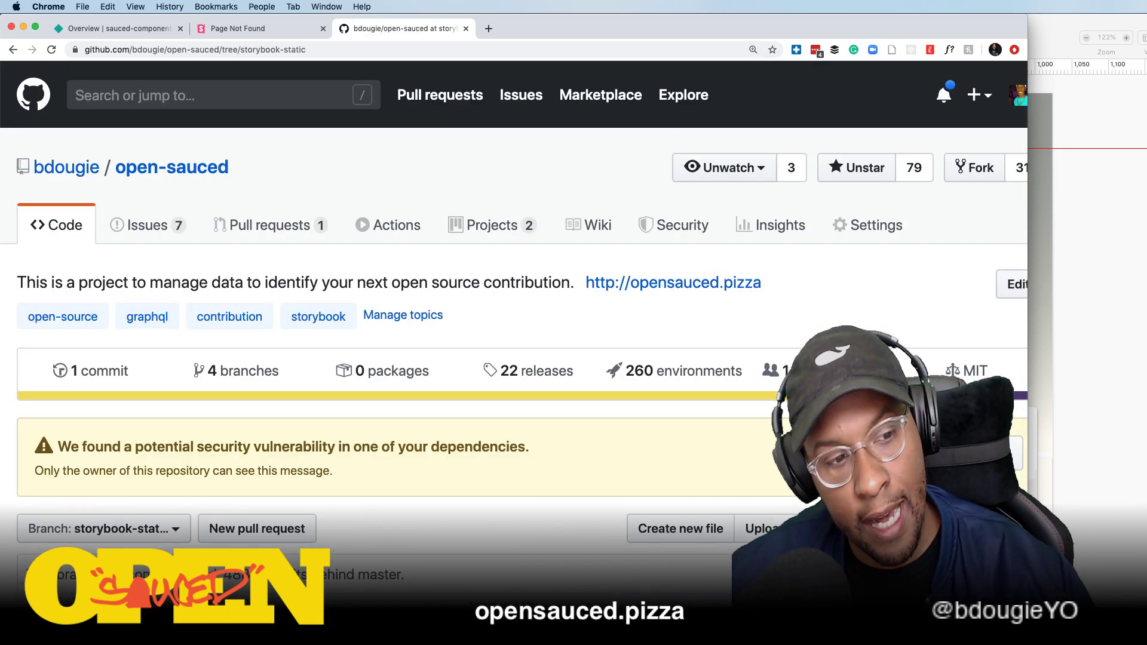
{"action": "scroll", "coordinate": [515, 322], "scroll_direction": "down", "scroll_amount": 1}
{"action": "scroll", "coordinate": [127, 506], "scroll_direction": "down", "scroll_amount": 1}
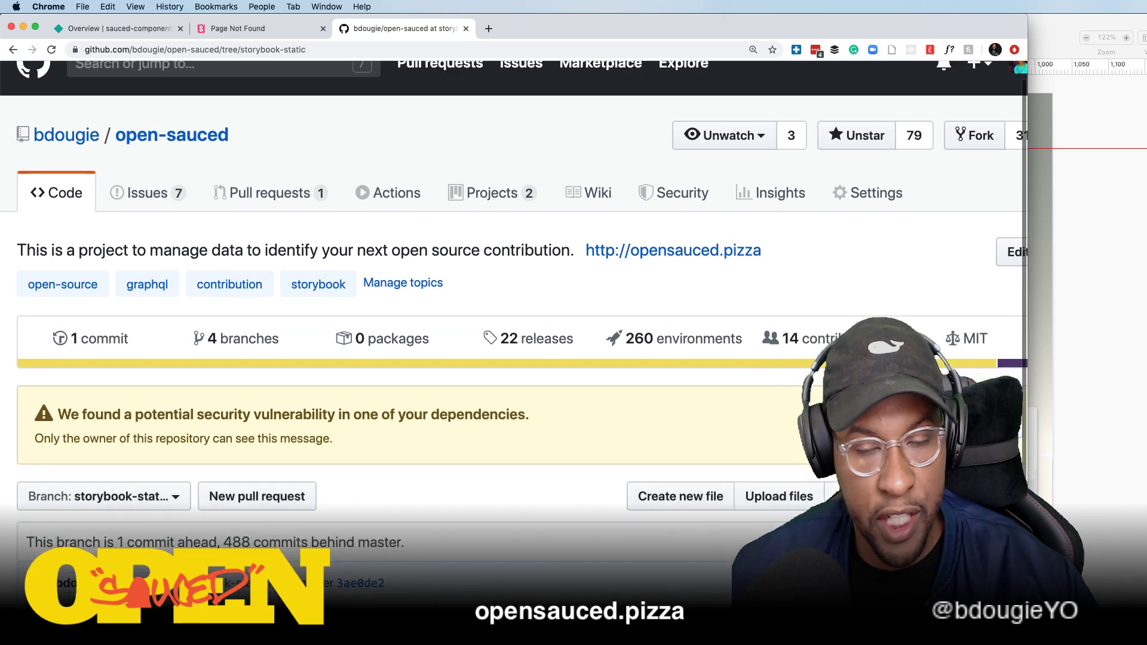
{"action": "scroll", "coordinate": [126, 505], "scroll_direction": "down", "scroll_amount": 5}
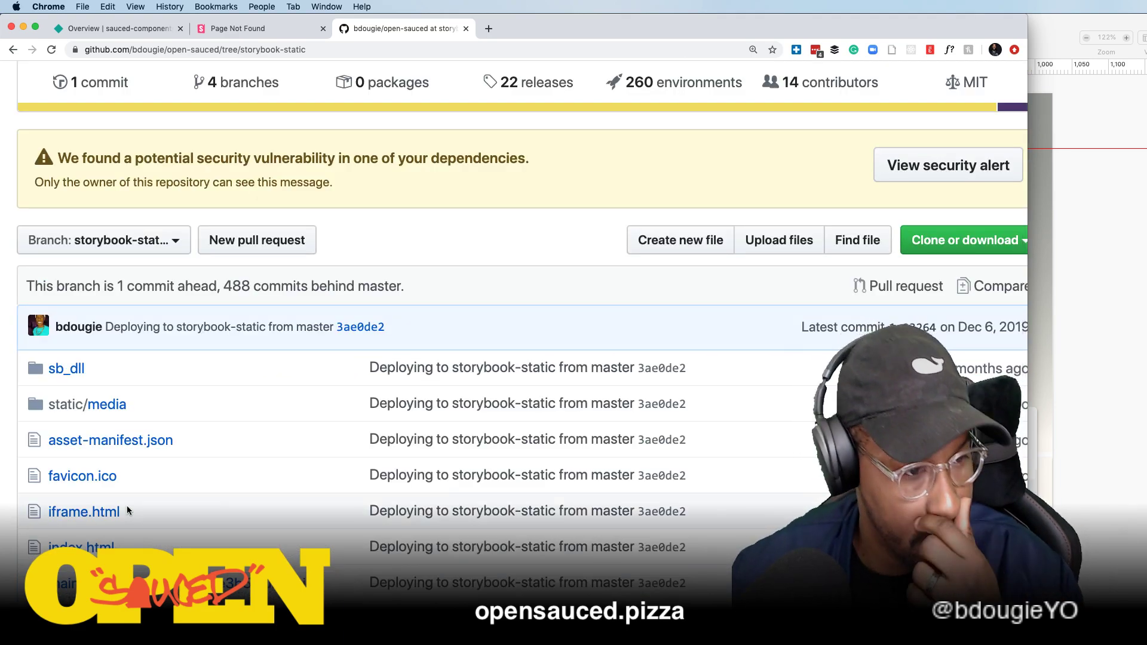
{"action": "scroll", "coordinate": [127, 510], "scroll_direction": "down", "scroll_amount": 3}
{"action": "scroll", "coordinate": [126, 510], "scroll_direction": "down", "scroll_amount": 2}
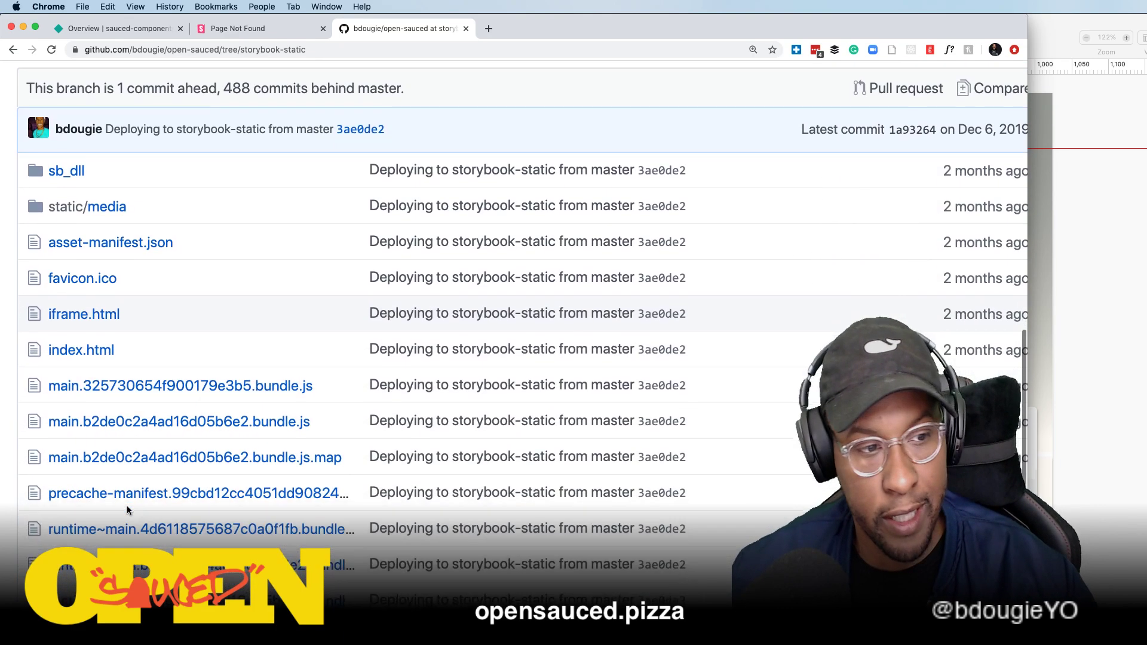
{"action": "scroll", "coordinate": [126, 506], "scroll_direction": "down", "scroll_amount": 4}
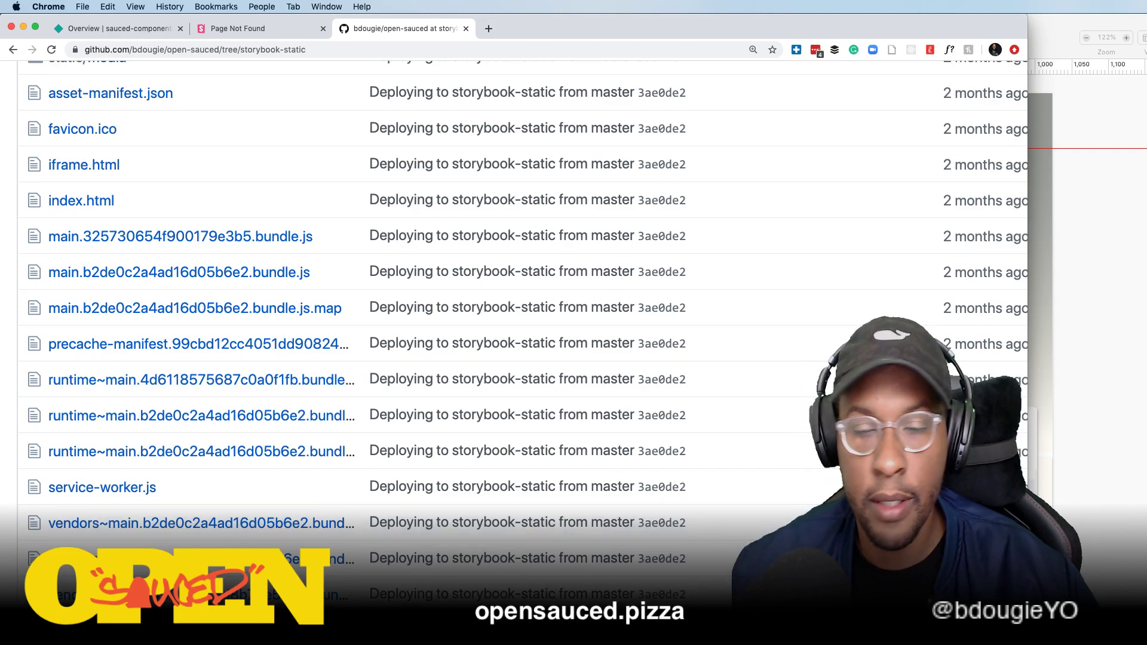
{"action": "scroll", "coordinate": [126, 506], "scroll_direction": "up", "scroll_amount": 8}
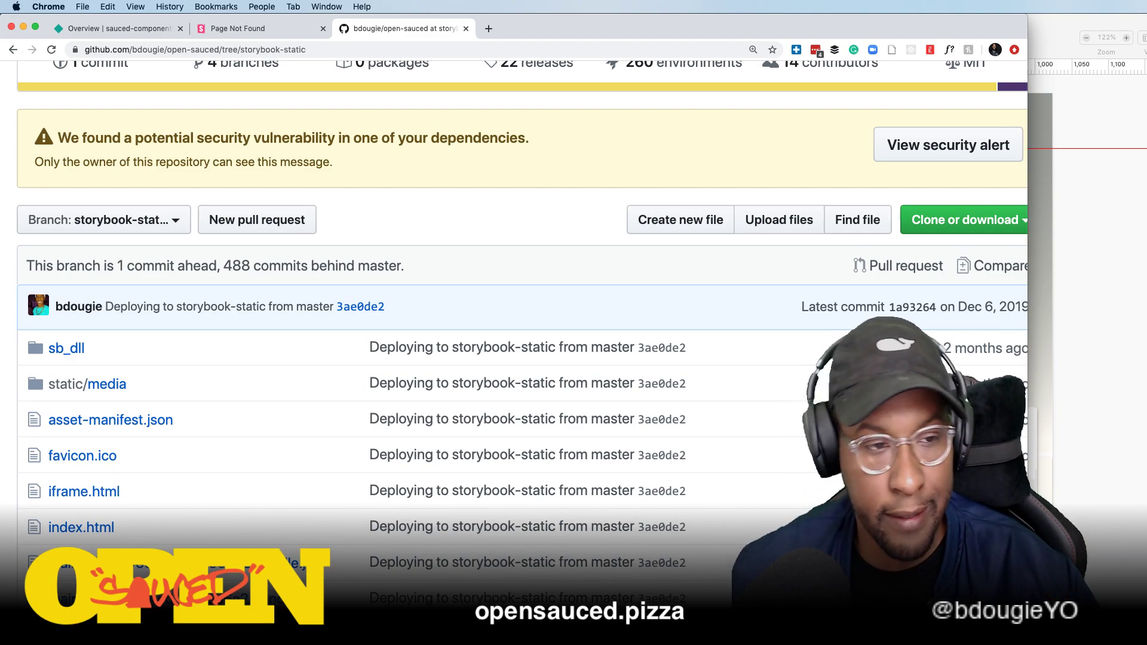
{"action": "scroll", "coordinate": [154, 439], "scroll_direction": "up", "scroll_amount": 5}
{"action": "left_click", "coordinate": [153, 439]}
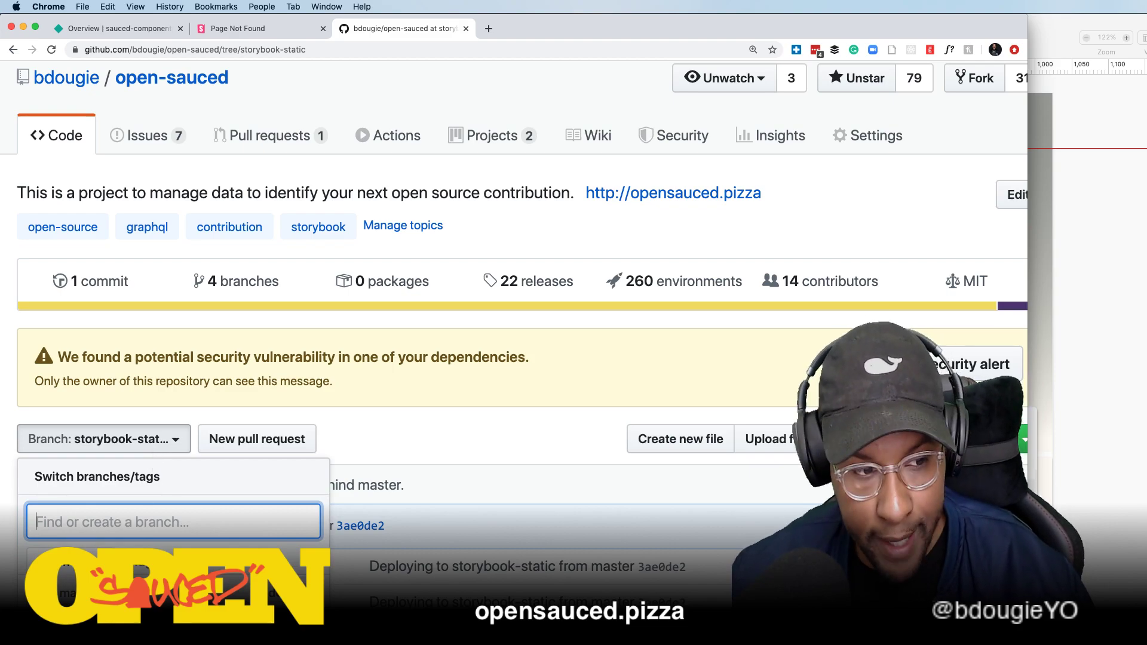
Step: Switch the open-sauced repository back to master, then start a new tab
{"action": "left_click", "coordinate": [64, 591]}
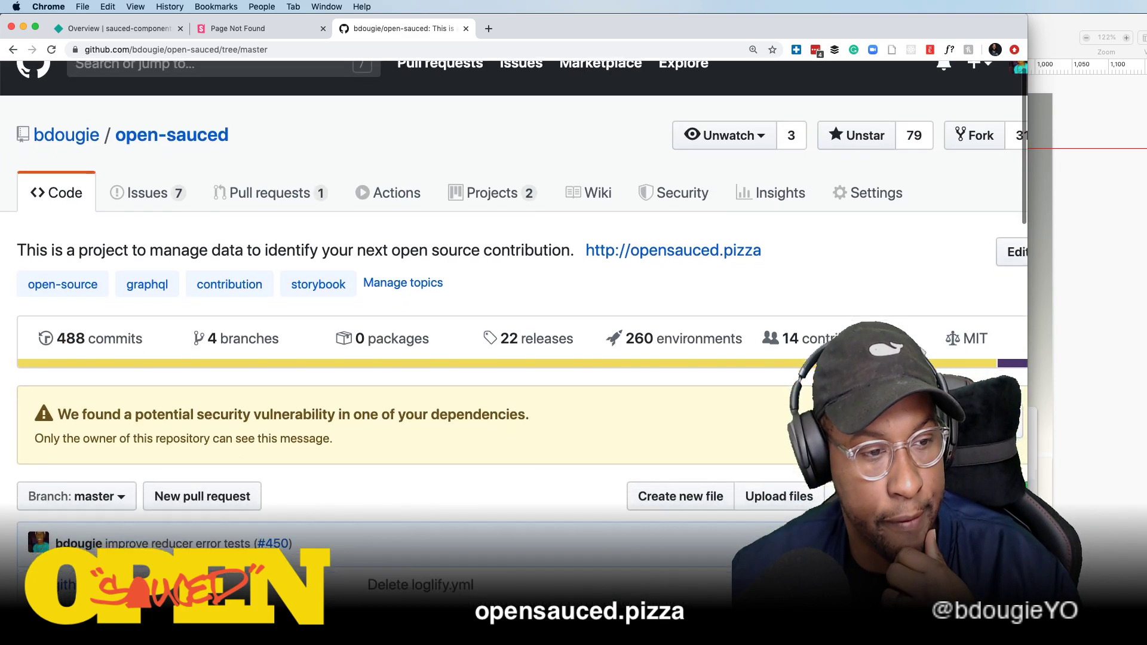
{"action": "scroll", "coordinate": [164, 238], "scroll_direction": "down", "scroll_amount": 5}
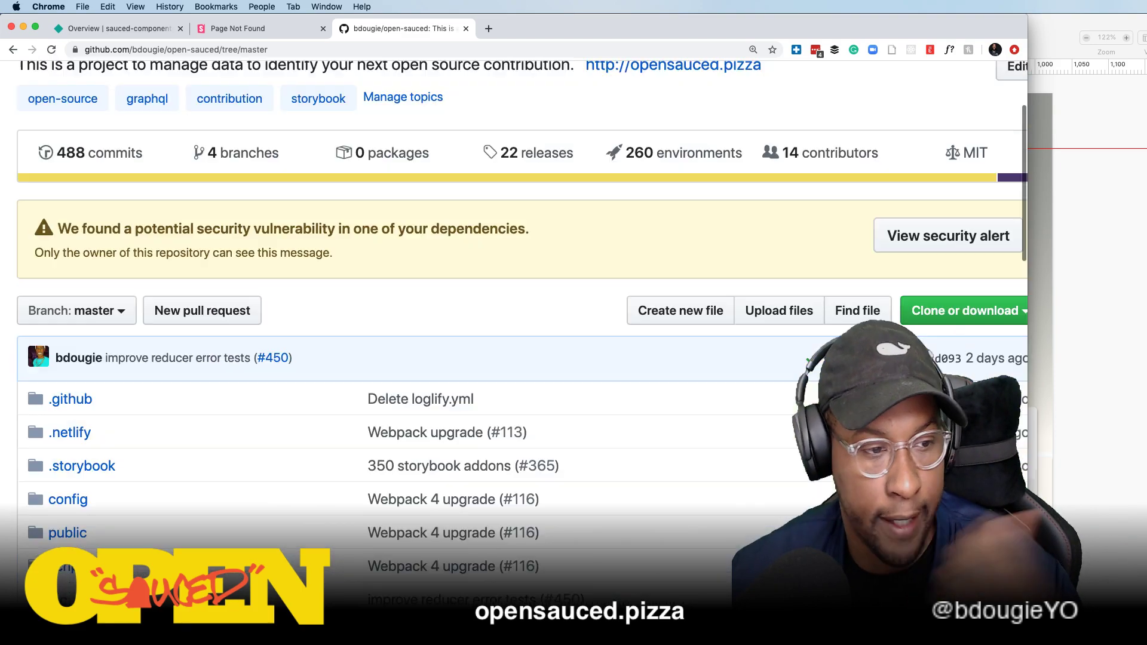
{"action": "left_click", "coordinate": [126, 271]}
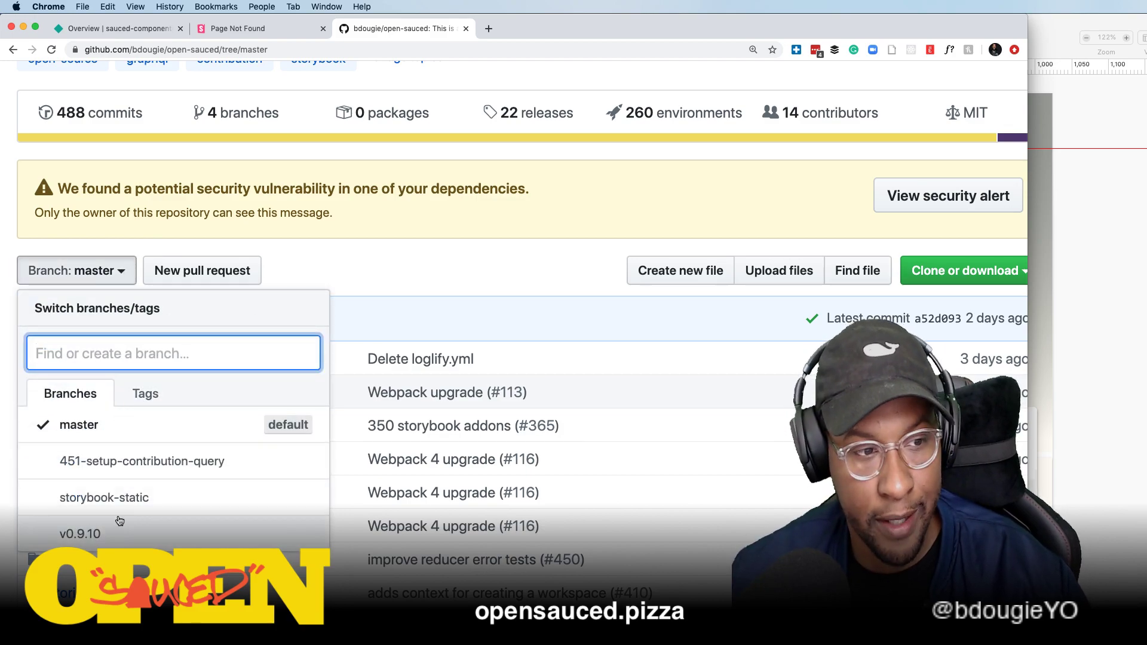
{"action": "left_click", "coordinate": [488, 28]}
{"action": "type", "text": "dev.to"}
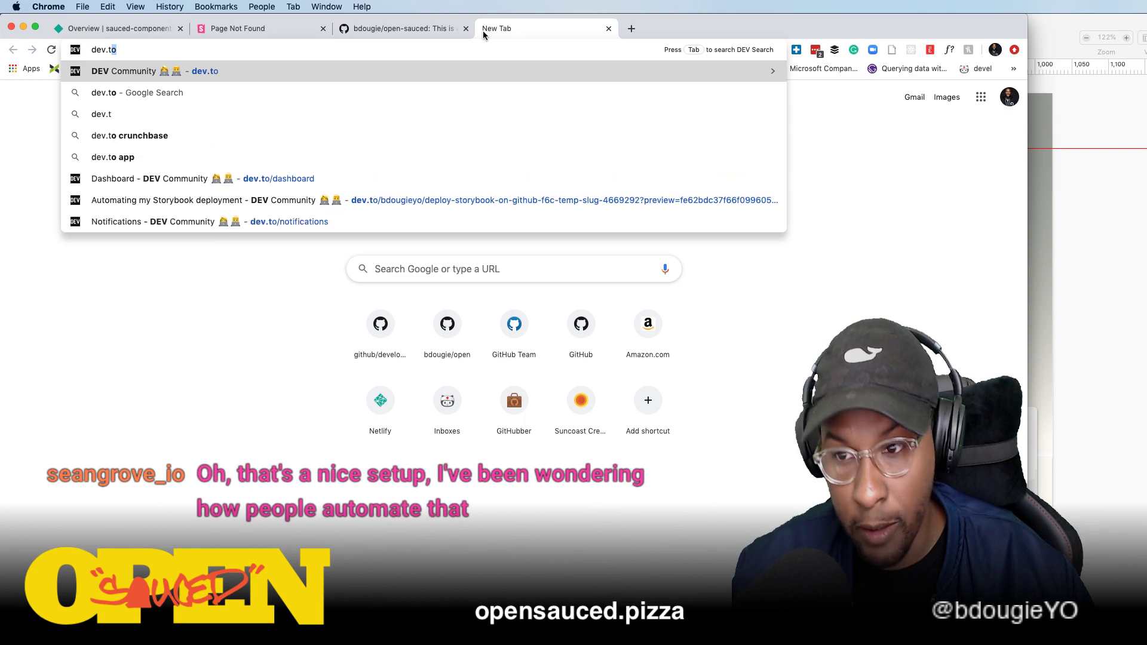
Step: Load dev.to and open 'Automating my Storybook deployment' from the DEV dashboard
{"action": "key", "text": "Return"}
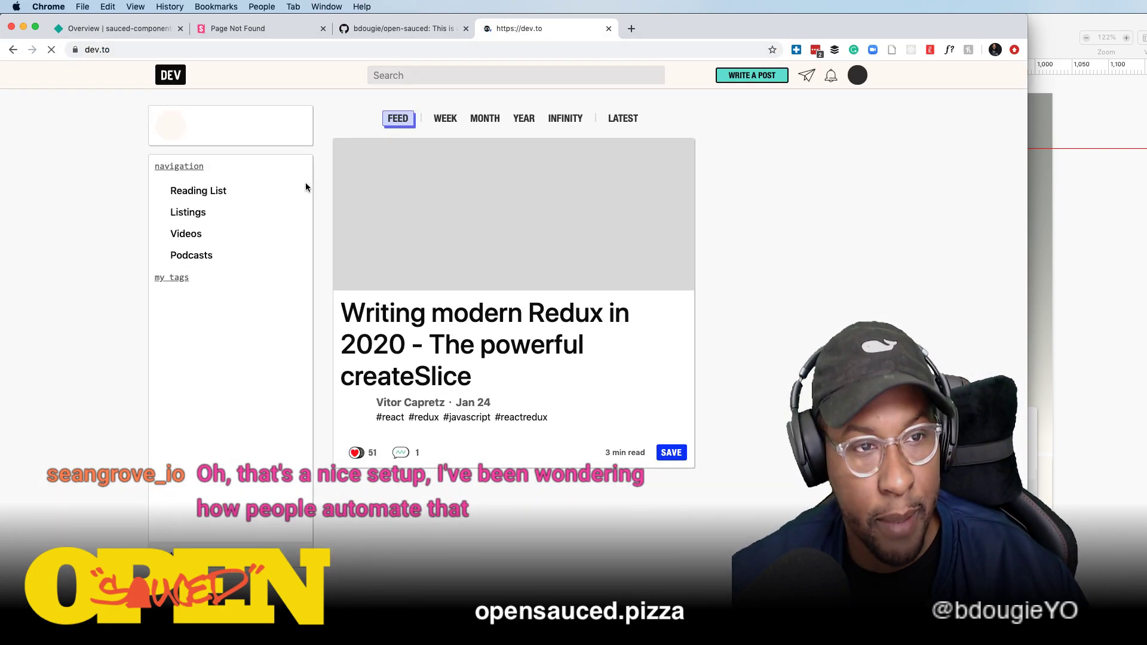
{"action": "left_click", "coordinate": [857, 74]}
{"action": "left_click", "coordinate": [771, 131]}
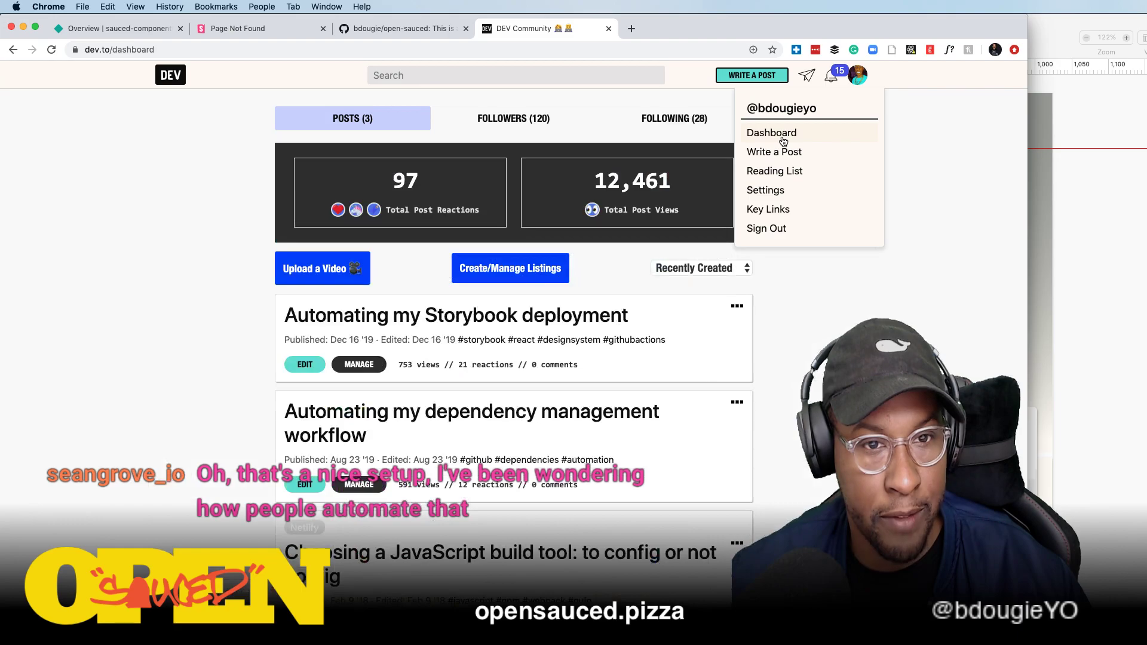
{"action": "left_click", "coordinate": [431, 314]}
{"action": "scroll", "coordinate": [330, 524], "scroll_direction": "down", "scroll_amount": 5}
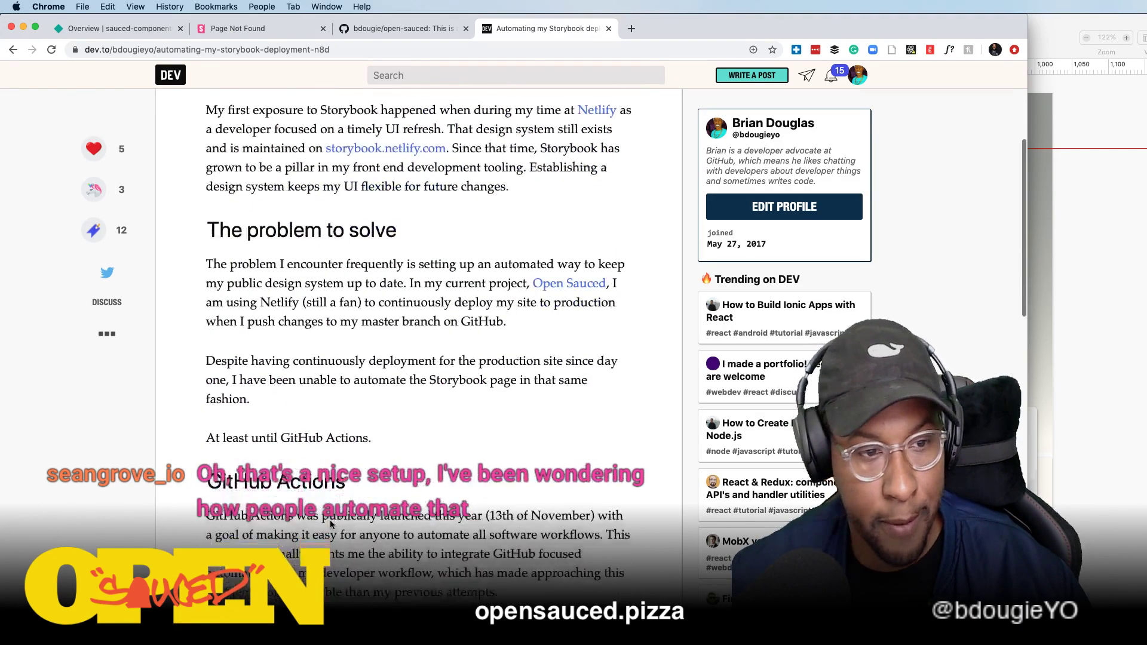
{"action": "scroll", "coordinate": [331, 524], "scroll_direction": "down", "scroll_amount": 5}
{"action": "scroll", "coordinate": [443, 76], "scroll_direction": "up", "scroll_amount": 10}
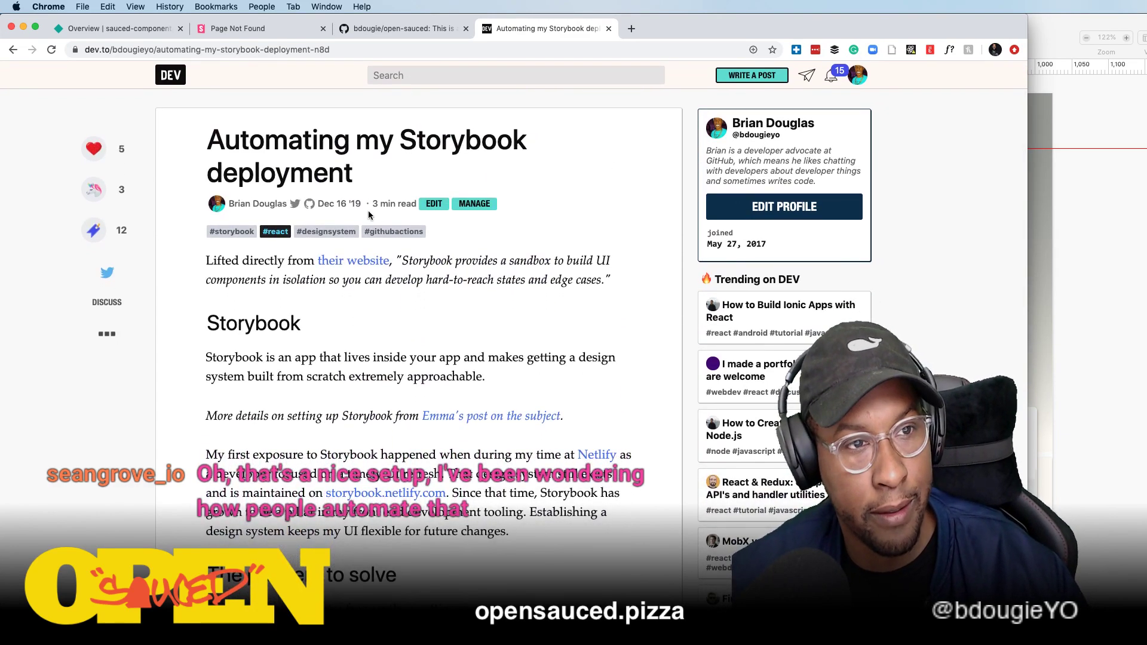
{"action": "scroll", "coordinate": [329, 215], "scroll_direction": "down", "scroll_amount": 10}
{"action": "scroll", "coordinate": [329, 216], "scroll_direction": "down", "scroll_amount": 3}
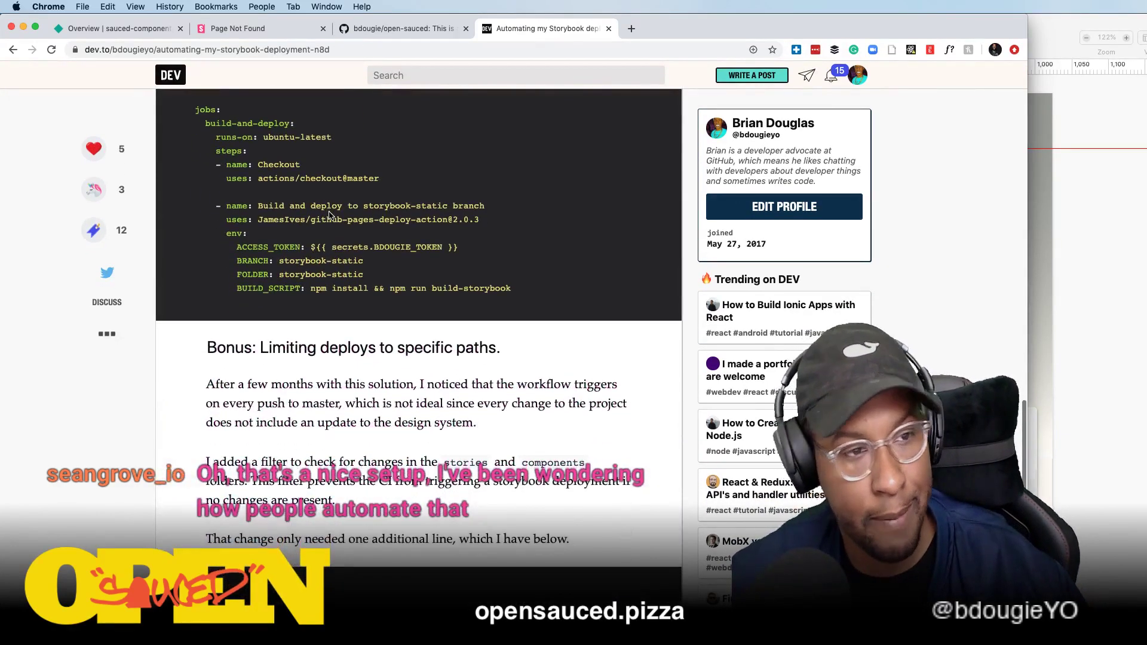